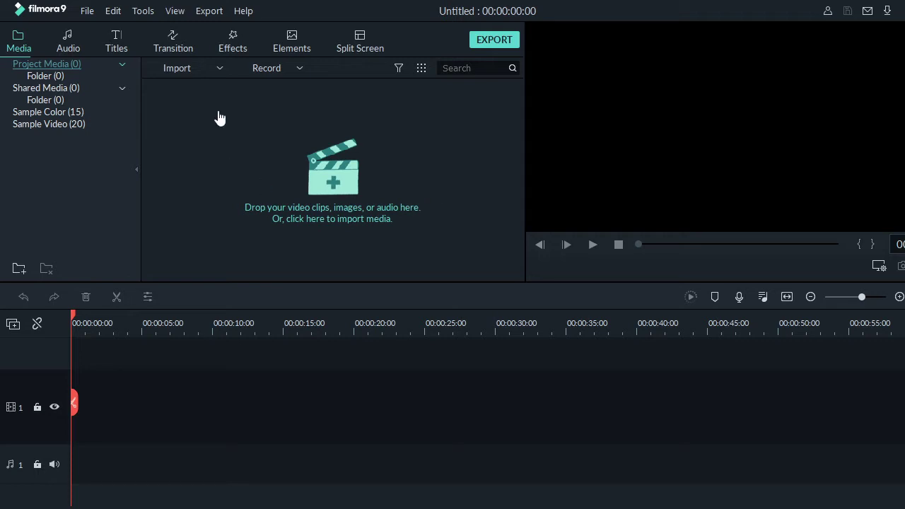
# Step: Import the video VID_20201102_140613 from the 021120230 folder inside VIDEIO MASTER COPY on New Volume (D:)
pyautogui.click(218, 67)
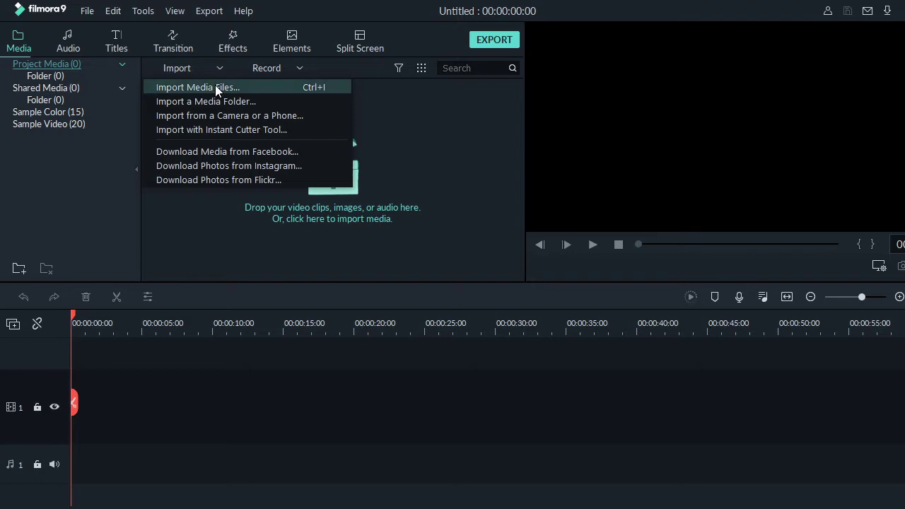
pyautogui.click(215, 86)
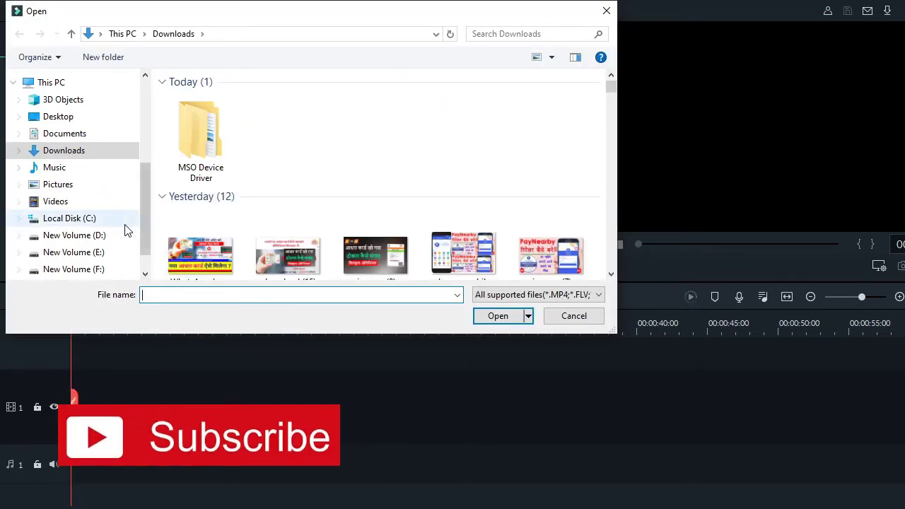
pyautogui.click(78, 236)
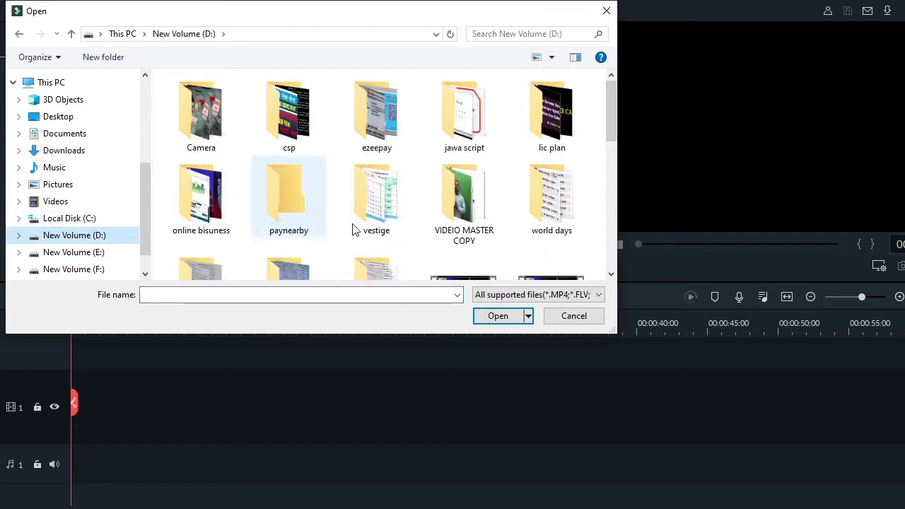
pyautogui.click(465, 200)
pyautogui.doubleClick(465, 200)
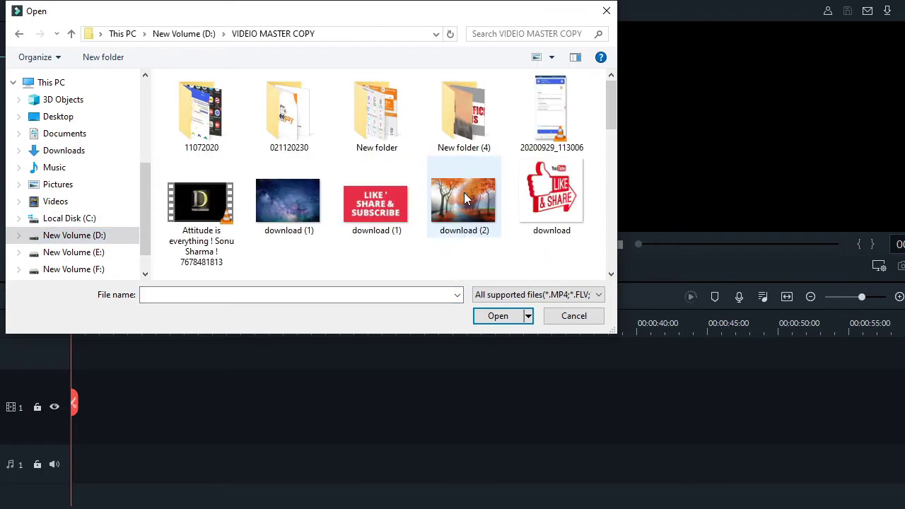
pyautogui.doubleClick(295, 138)
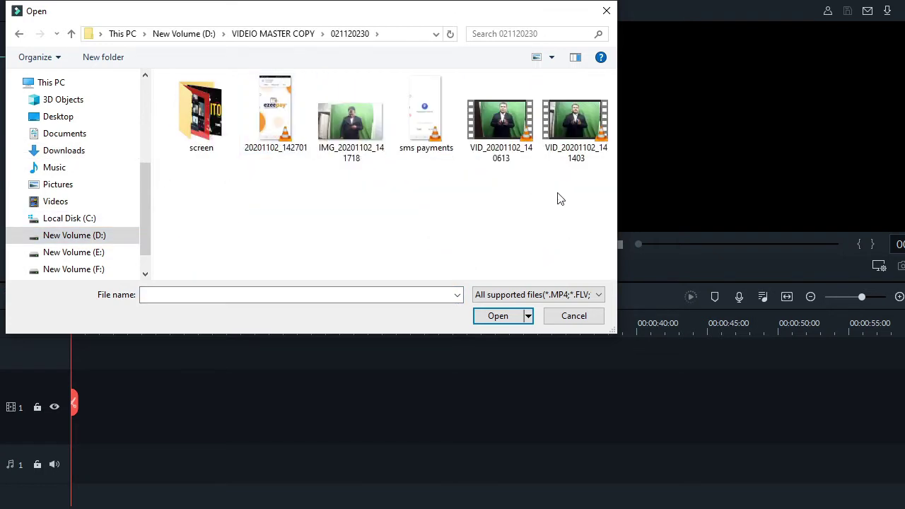
pyautogui.click(505, 134)
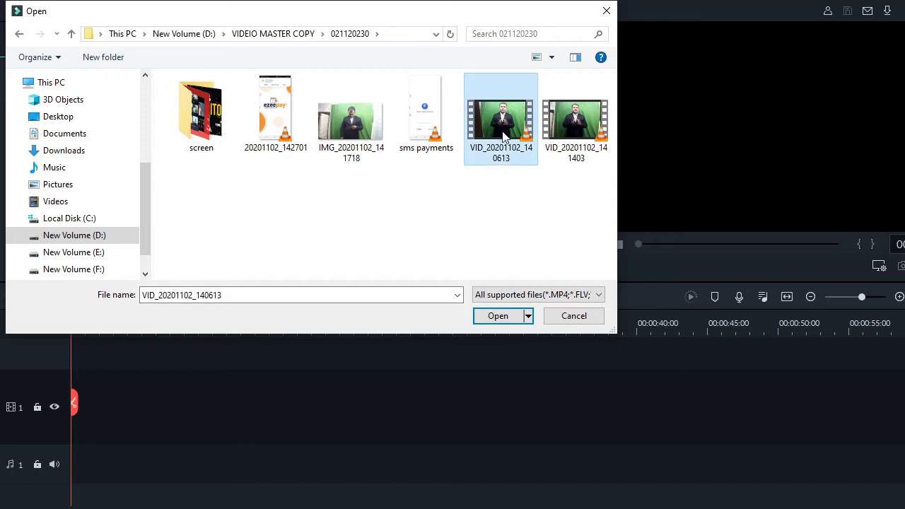
pyautogui.click(485, 317)
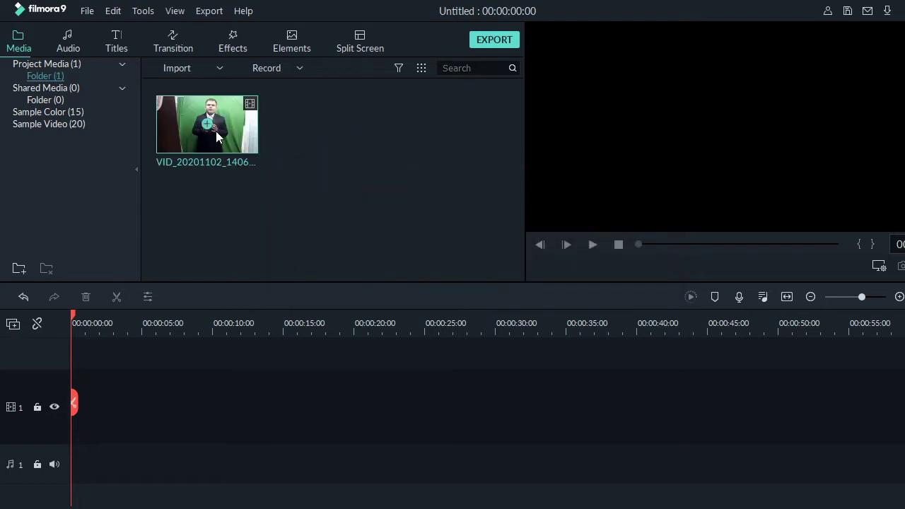
# Step: Add two extra video tracks to the timeline
pyautogui.click(12, 324)
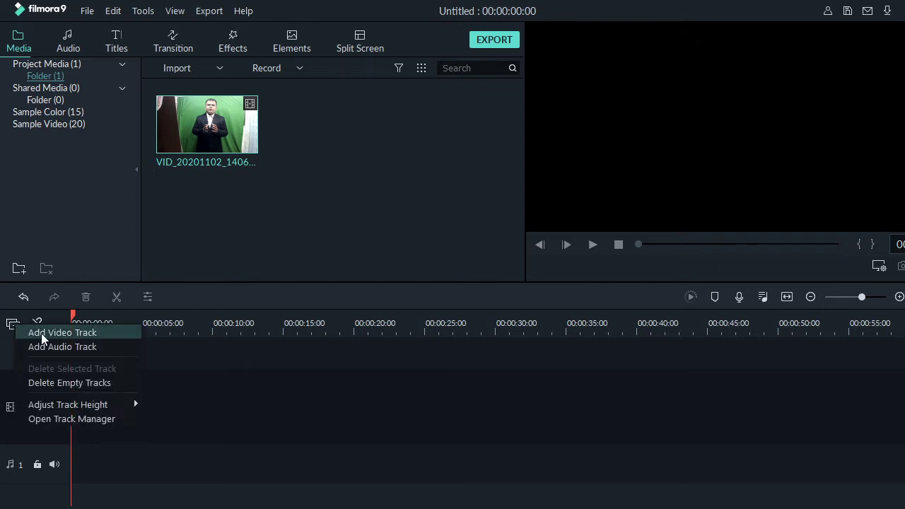
pyautogui.click(41, 333)
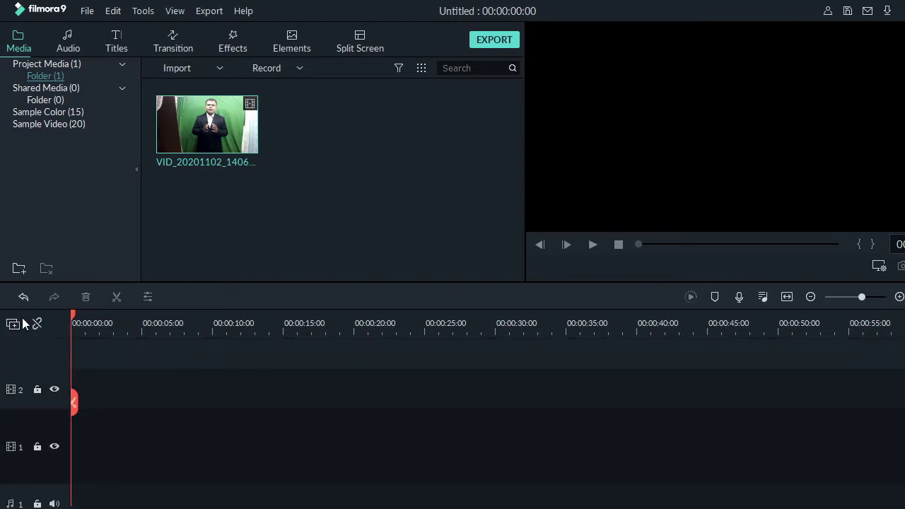
pyautogui.click(12, 324)
pyautogui.click(35, 334)
# Step: Place the green-screen video at the start of video track 3 and match the project settings to the media, 1920 x 1080 30fps
pyautogui.moveTo(197, 162)
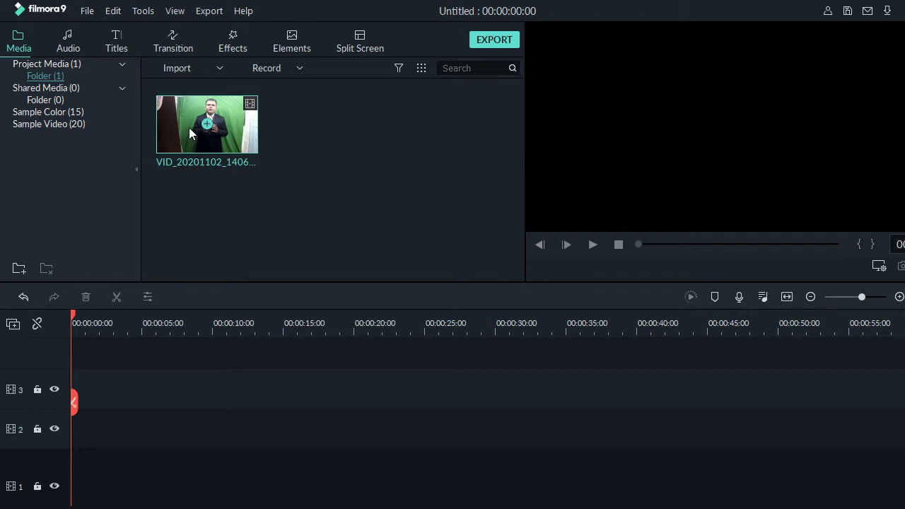
pyautogui.moveTo(188, 127); pyautogui.dragTo(71, 389)
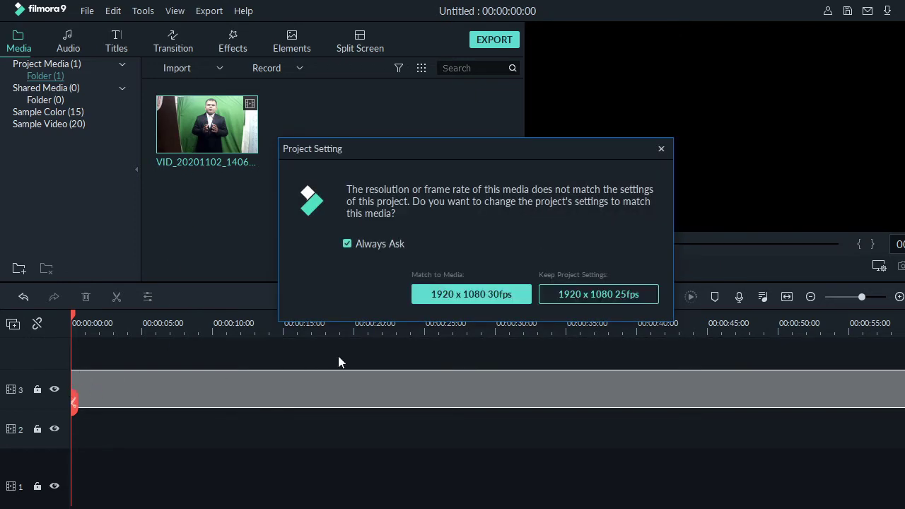
pyautogui.click(490, 293)
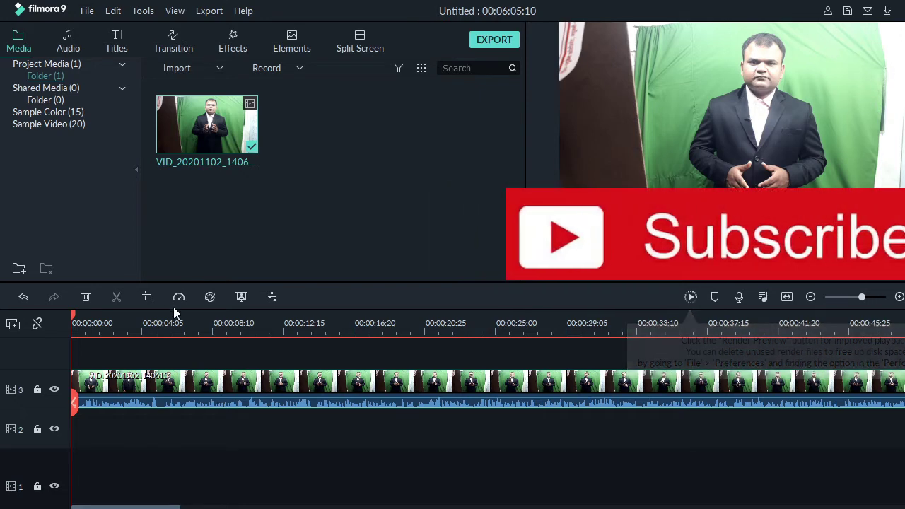
# Step: Crop the green-screen clip with a Custom ratio to about 1001 x 1064, leaving only the man and the green backdrop
pyautogui.click(147, 296)
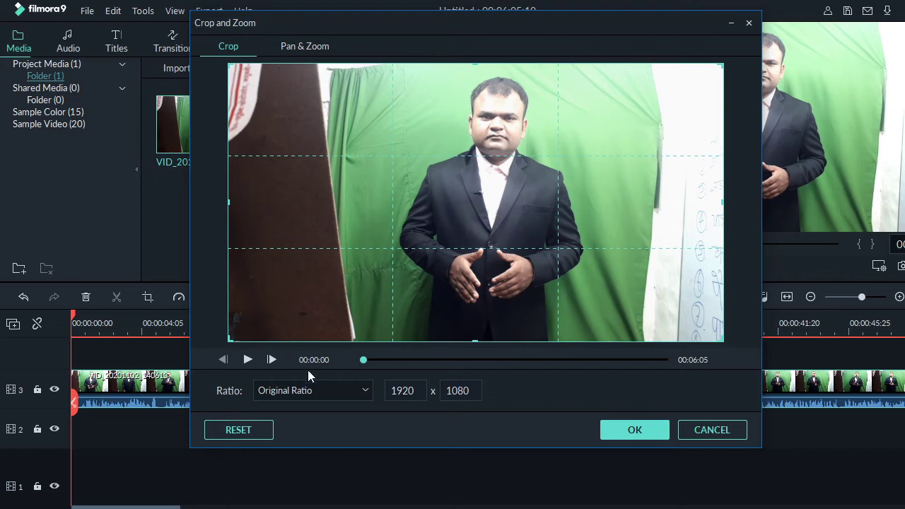
pyautogui.click(304, 390)
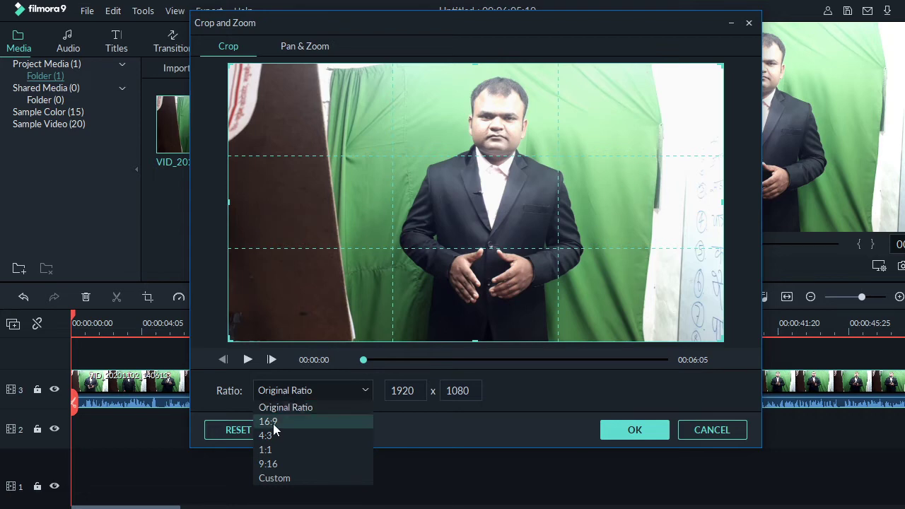
pyautogui.click(274, 478)
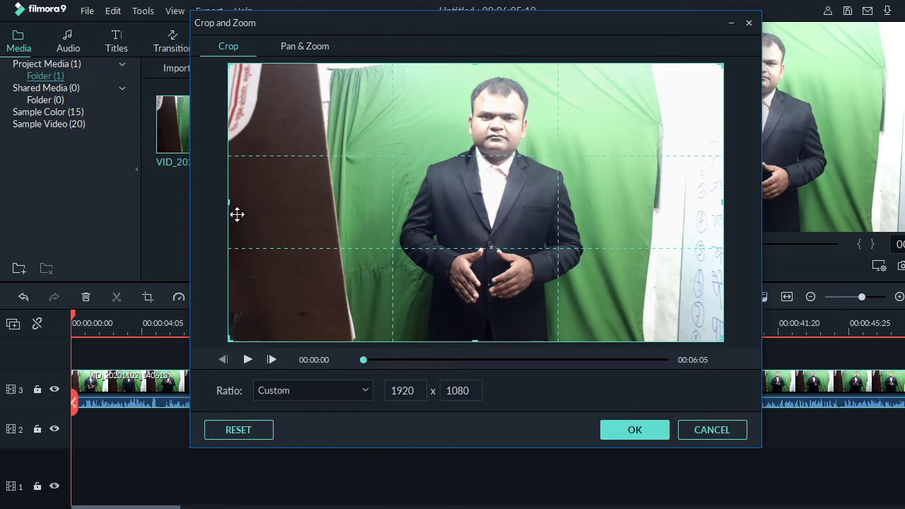
pyautogui.moveTo(229, 202); pyautogui.dragTo(363, 236)
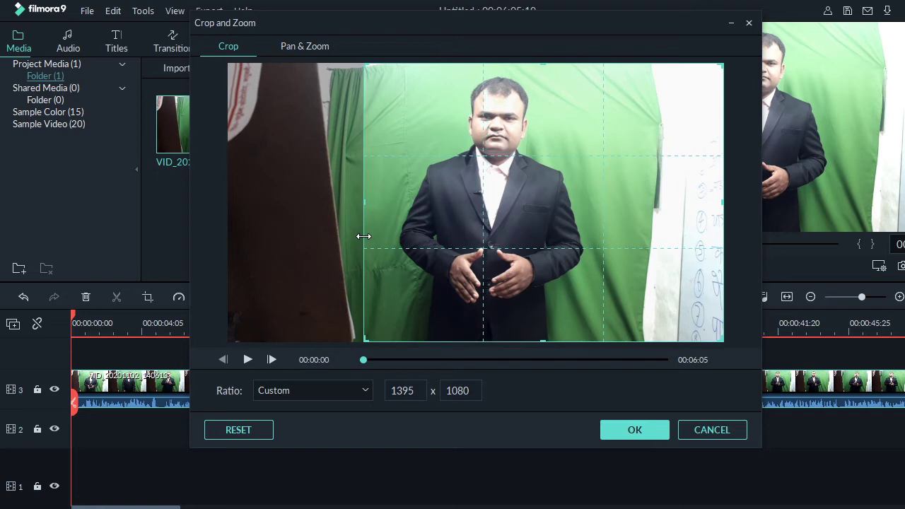
pyautogui.moveTo(723, 203); pyautogui.dragTo(621, 205)
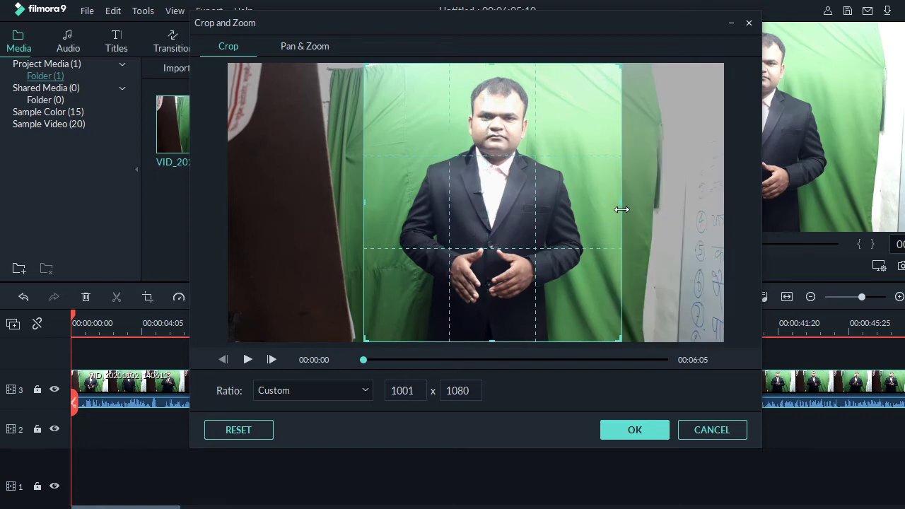
pyautogui.moveTo(496, 67); pyautogui.dragTo(496, 72)
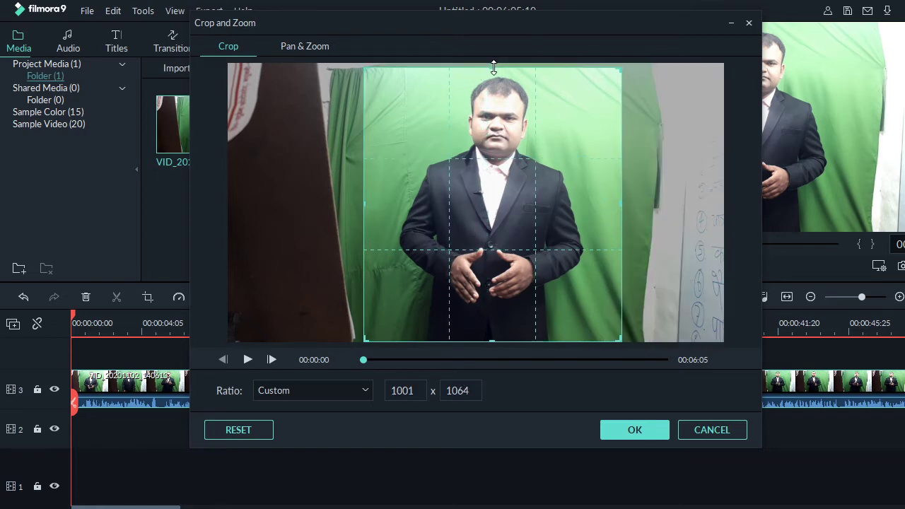
pyautogui.click(631, 429)
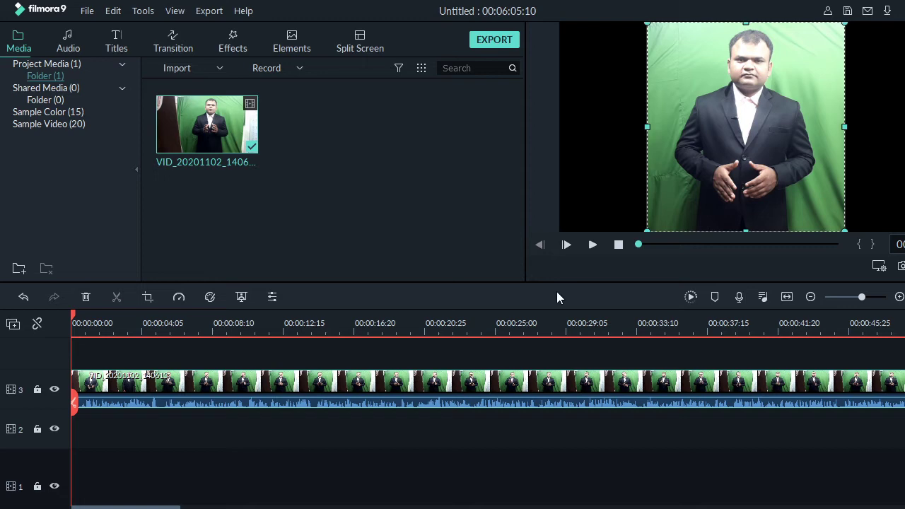
# Step: Import the images download (8), unnamed and download (7) from Downloads and place them at the start of video track 2
pyautogui.click(195, 65)
pyautogui.click(198, 86)
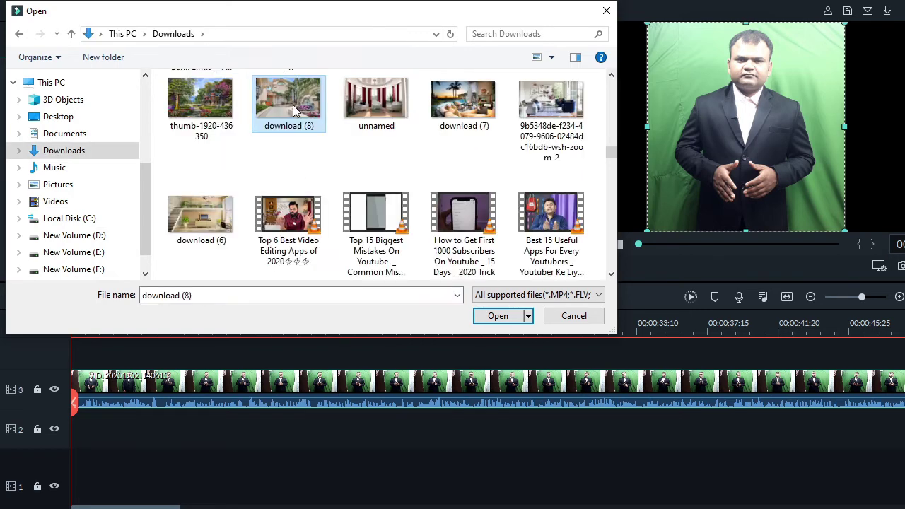
pyautogui.keyDown('ctrl'); pyautogui.click(357, 108); pyautogui.keyUp('ctrl')
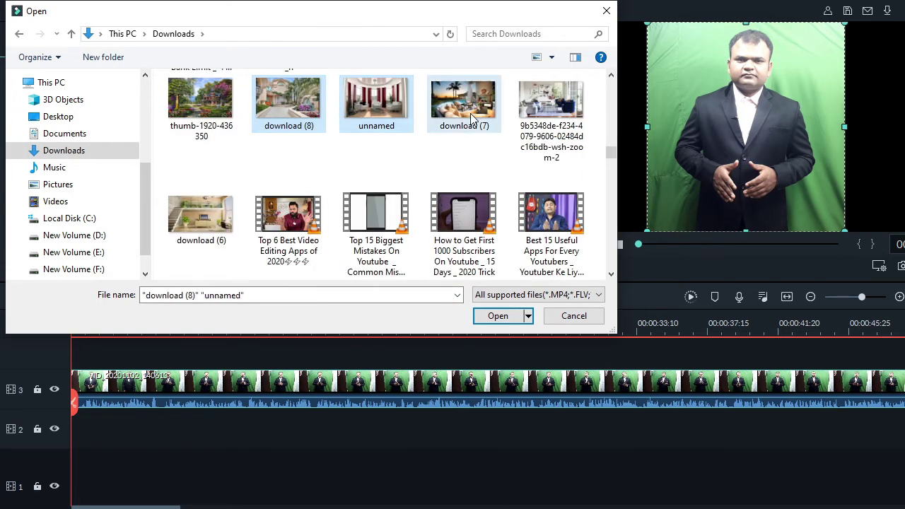
pyautogui.keyDown('ctrl'); pyautogui.click(470, 113); pyautogui.keyUp('ctrl')
pyautogui.click(495, 317)
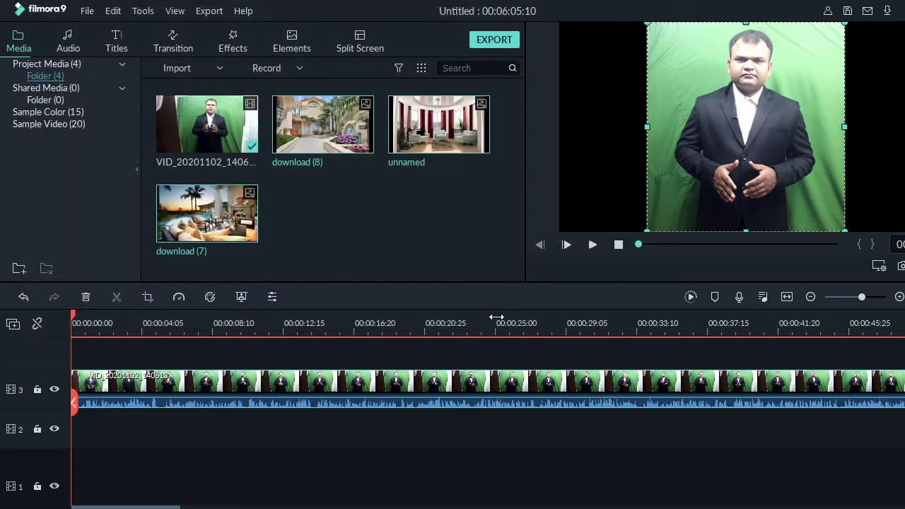
pyautogui.moveTo(228, 212); pyautogui.dragTo(70, 426)
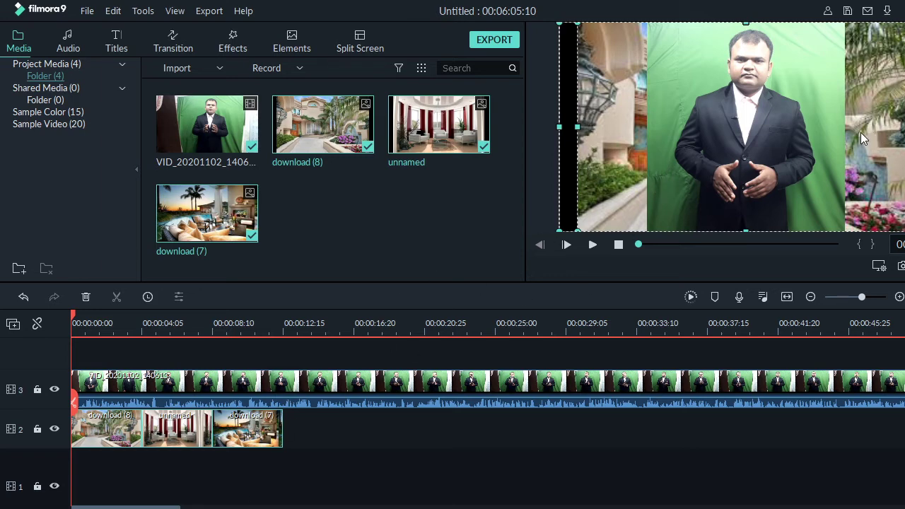
# Step: Stretch the download (8) image to the frame edge, check the other two background images, and apply the image settings
pyautogui.click(111, 429)
pyautogui.doubleClick(111, 429)
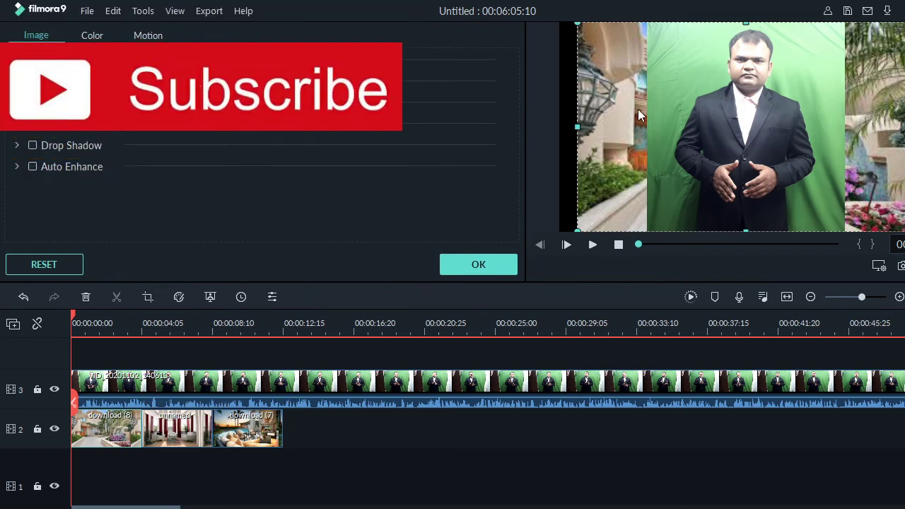
pyautogui.moveTo(578, 126); pyautogui.dragTo(560, 126)
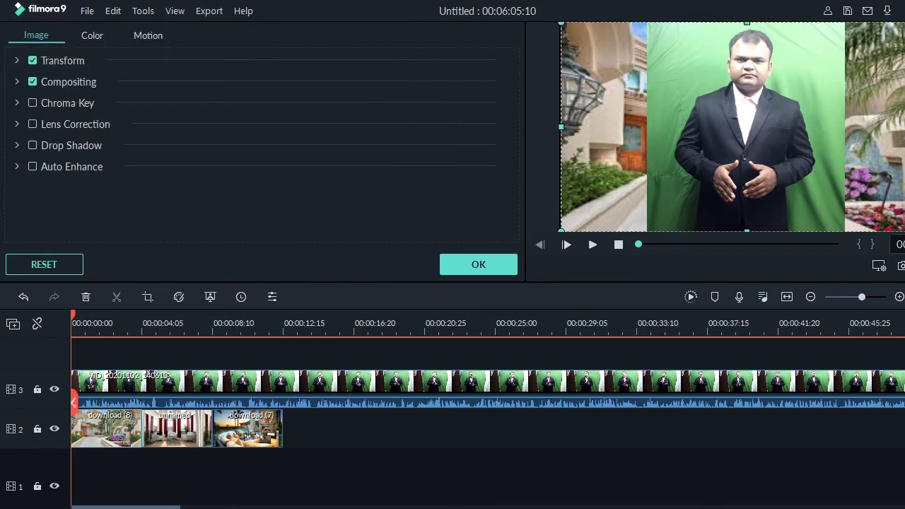
pyautogui.click(158, 430)
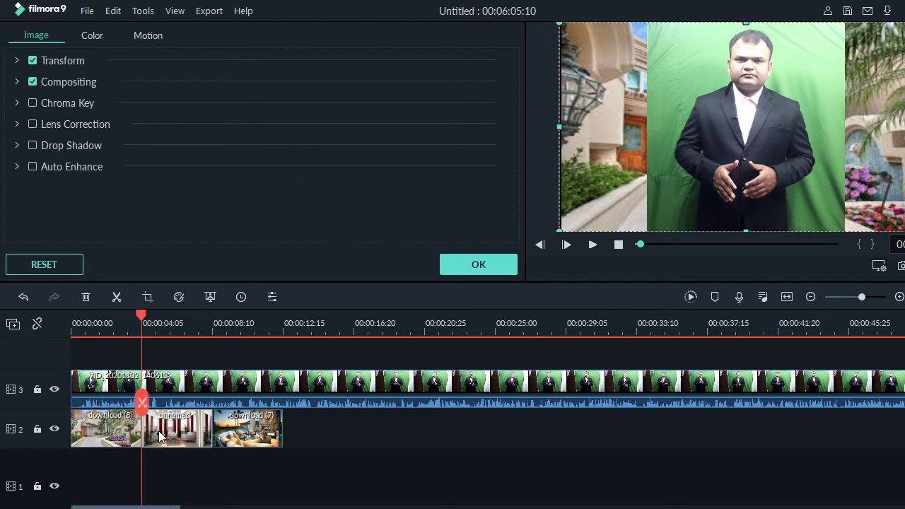
pyautogui.click(249, 434)
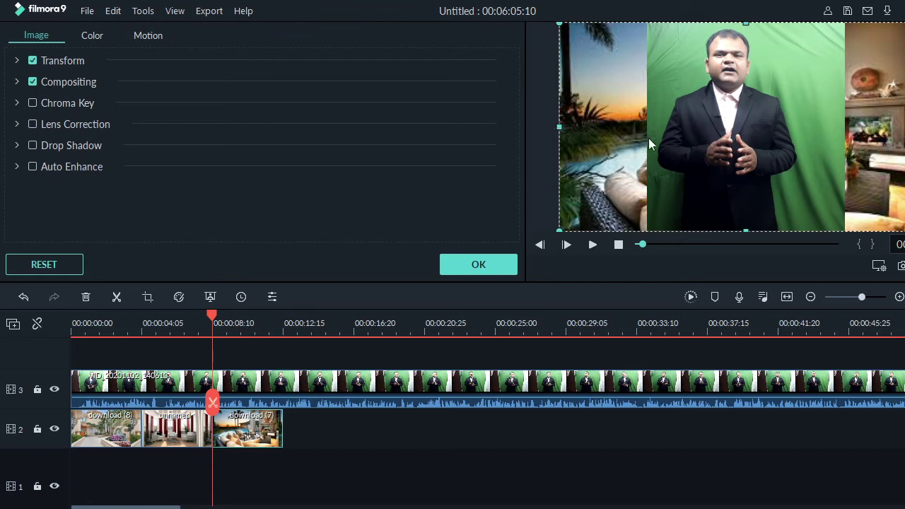
pyautogui.click(456, 263)
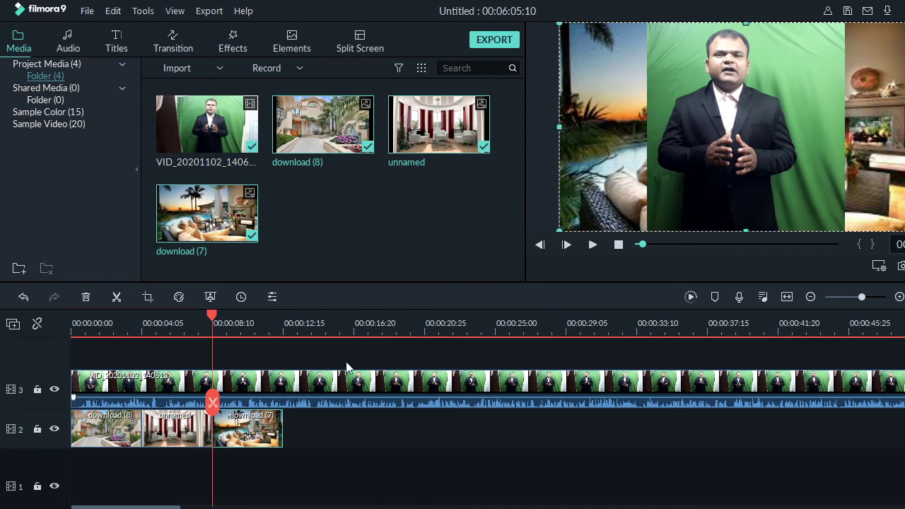
# Step: Enable Chroma Key on the green-screen clip, raise its Offset to 16 to remove the backdrop, and apply the settings
pyautogui.moveTo(287, 394)
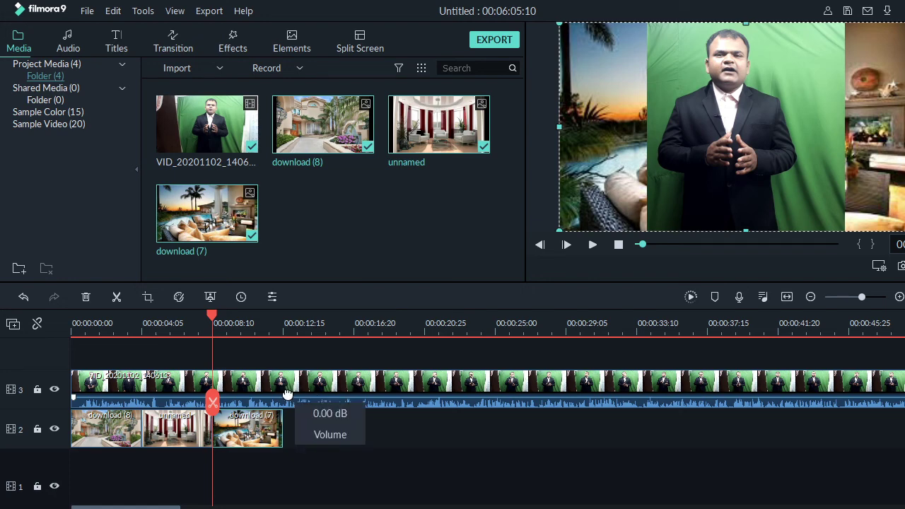
pyautogui.doubleClick(295, 396)
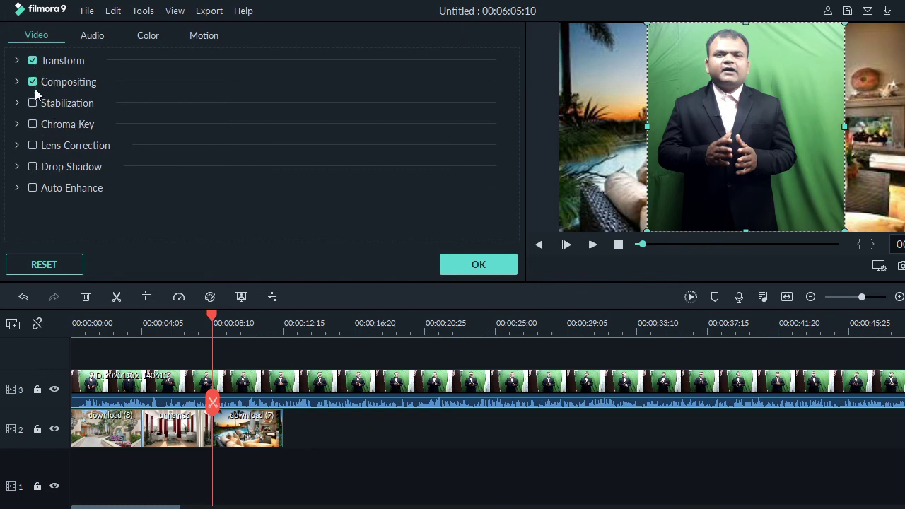
pyautogui.click(32, 124)
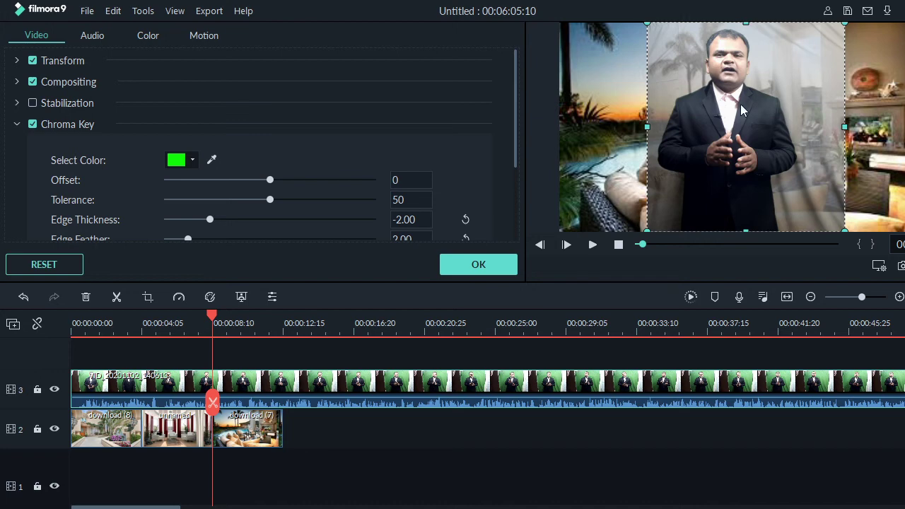
pyautogui.click(279, 179)
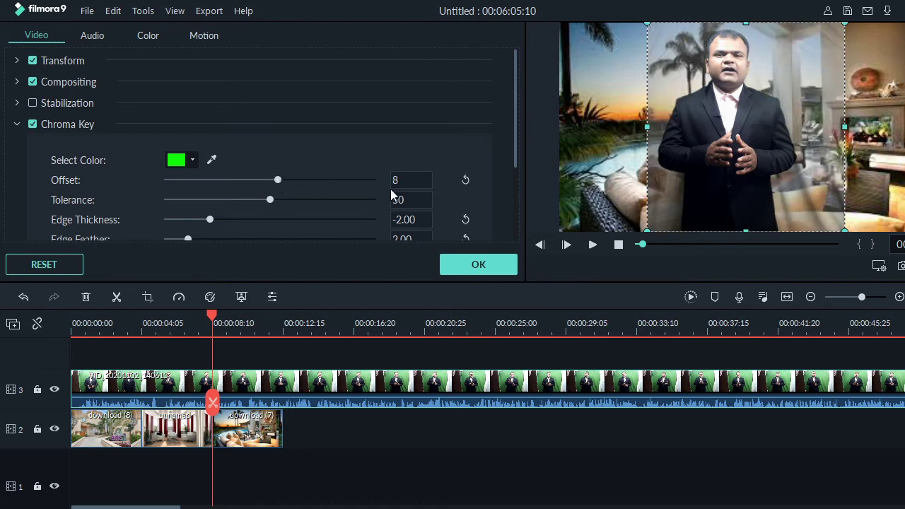
pyautogui.click(282, 180)
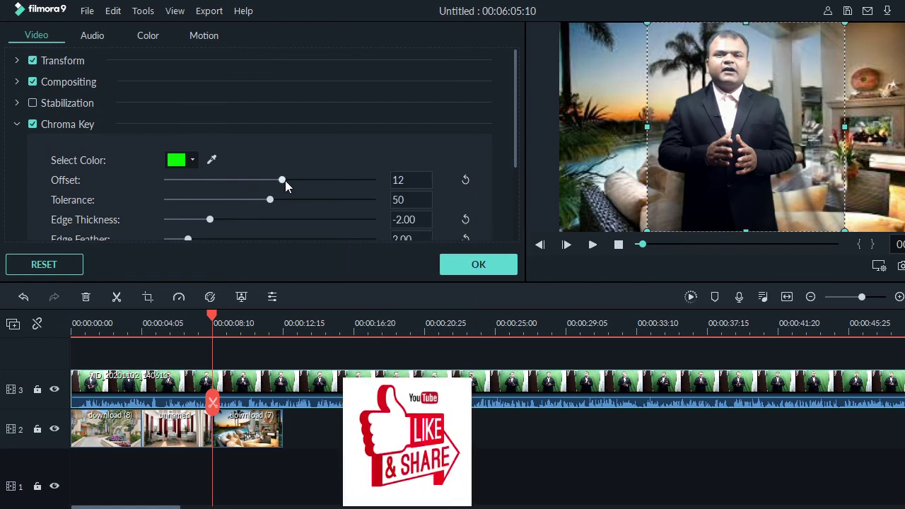
pyautogui.click(287, 180)
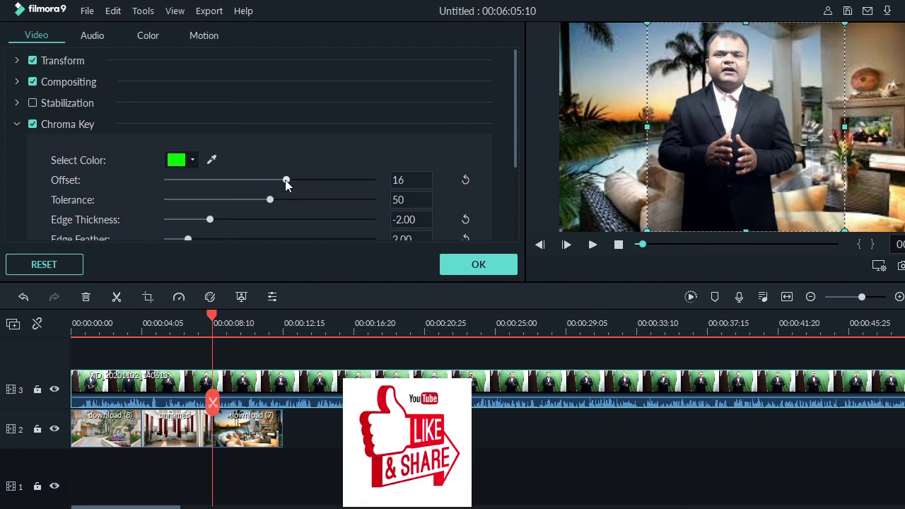
pyautogui.click(285, 180)
pyautogui.click(601, 183)
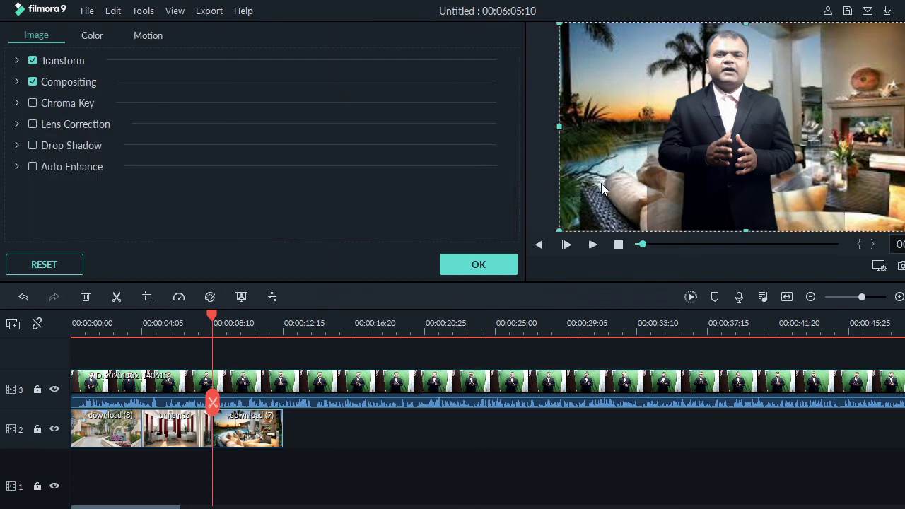
pyautogui.click(494, 260)
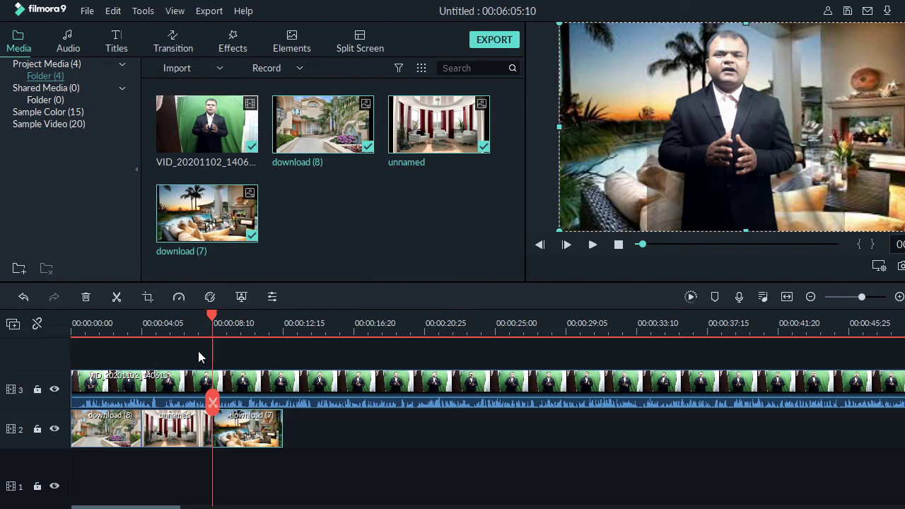
# Step: Play the composite from the start of the timeline, then return the playhead to the end of the last background image
pyautogui.moveTo(211, 315); pyautogui.dragTo(77, 322)
pyautogui.press('space')
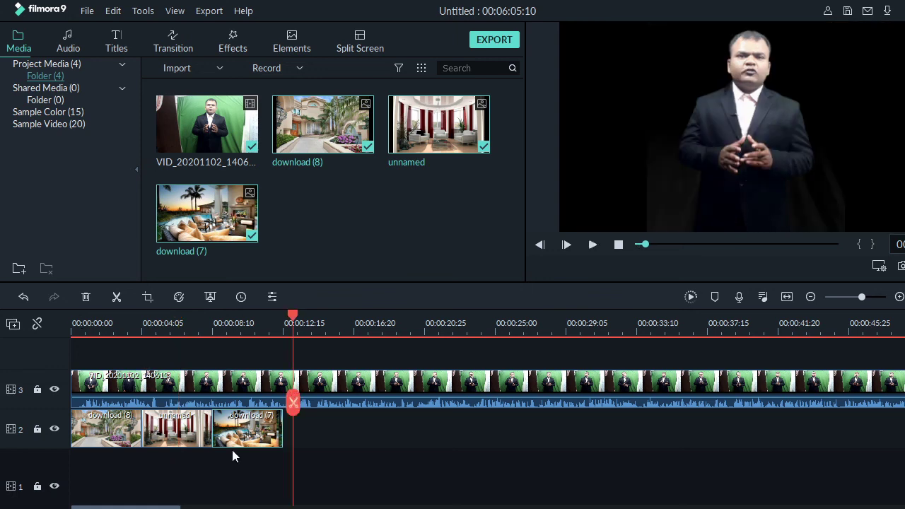
pyautogui.moveTo(294, 320); pyautogui.dragTo(282, 319)
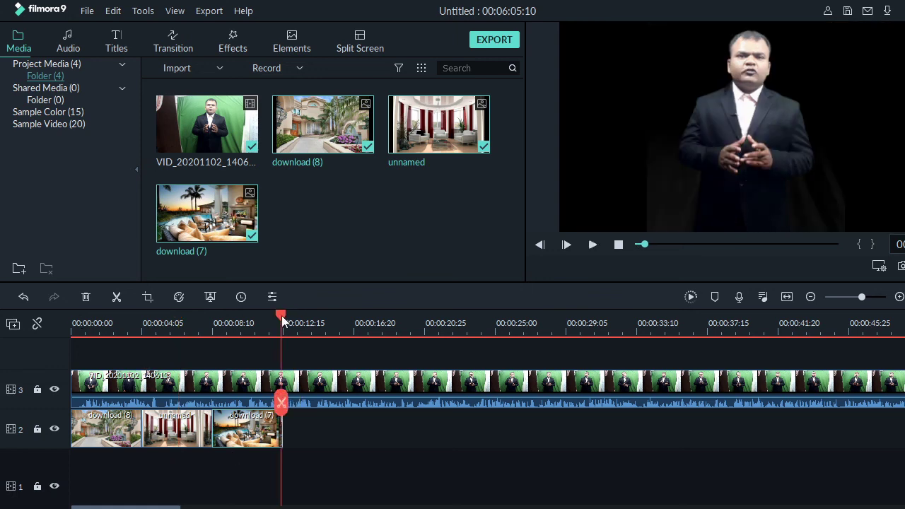